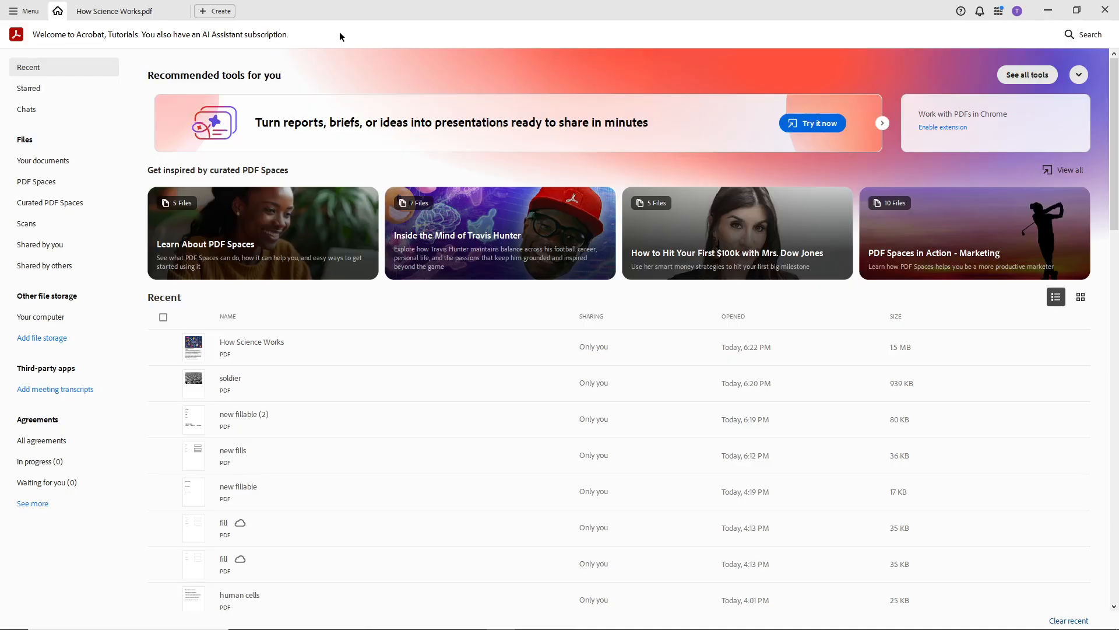
- Open the How Science Works PDF from the recent files for editing
scroll(309, 134, "down", 2)
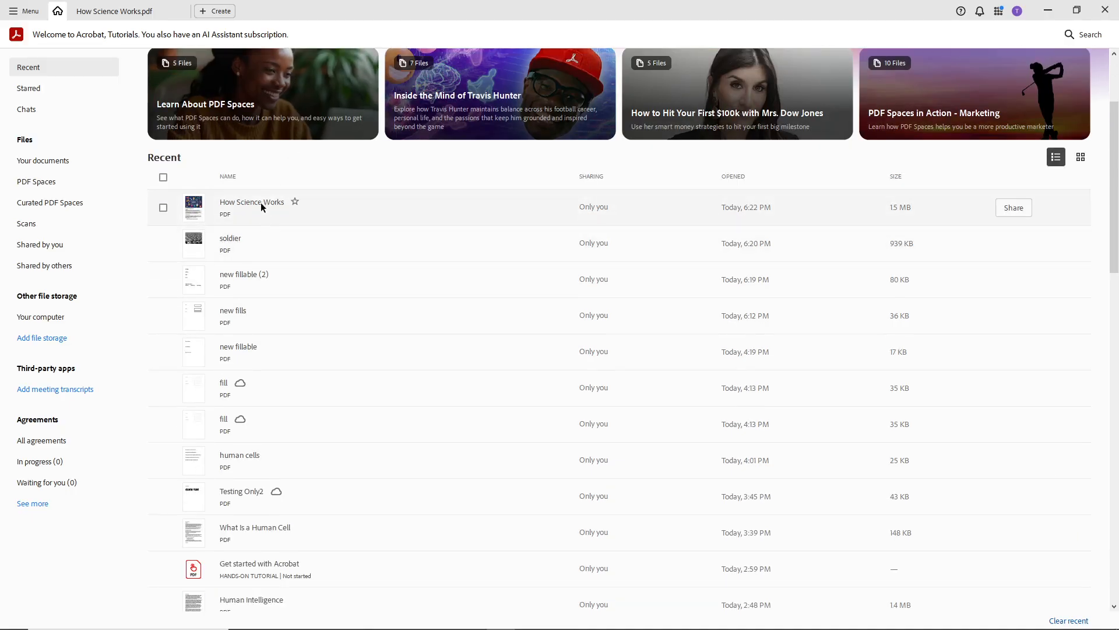
left_click(261, 204)
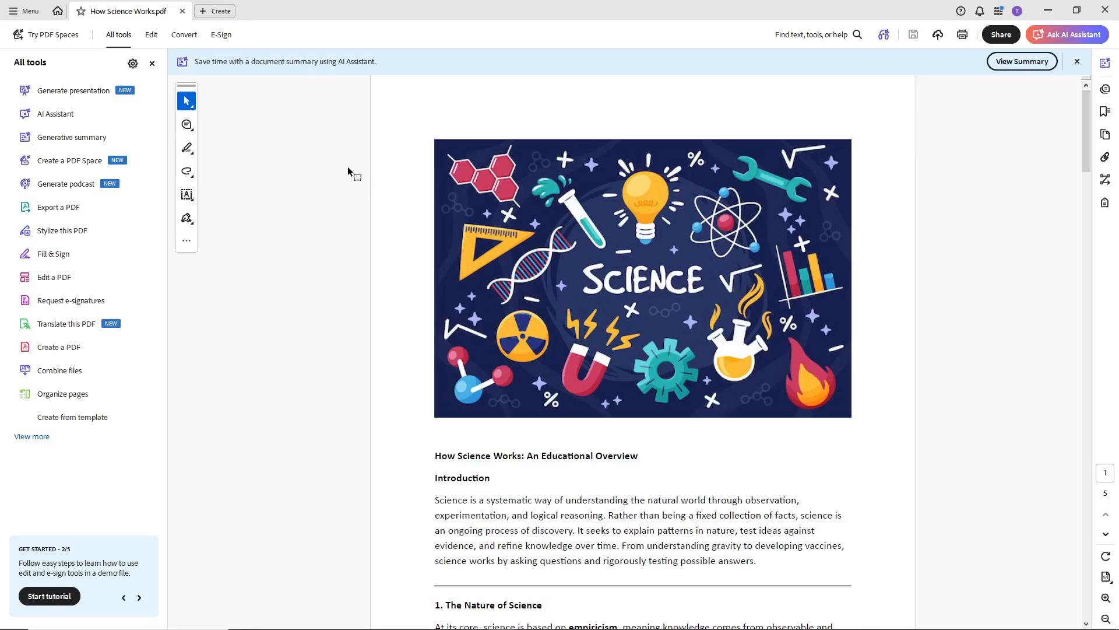
left_click(152, 37)
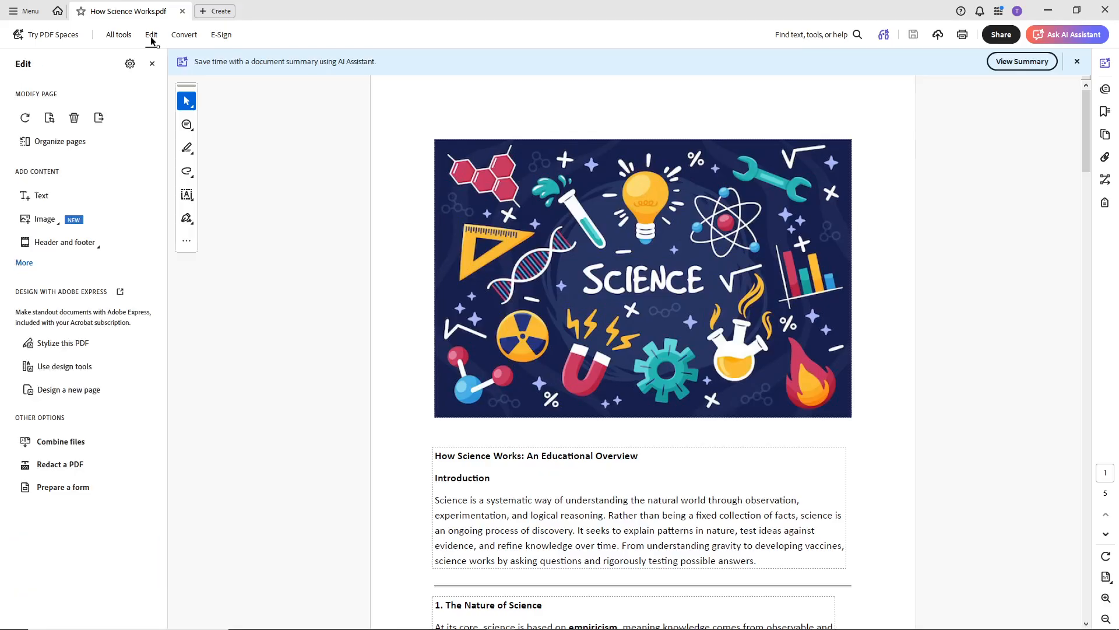
- Start a new text watermark for the document that reads "DO NOT COPY"
left_click(21, 267)
scroll(124, 251, "down", 2)
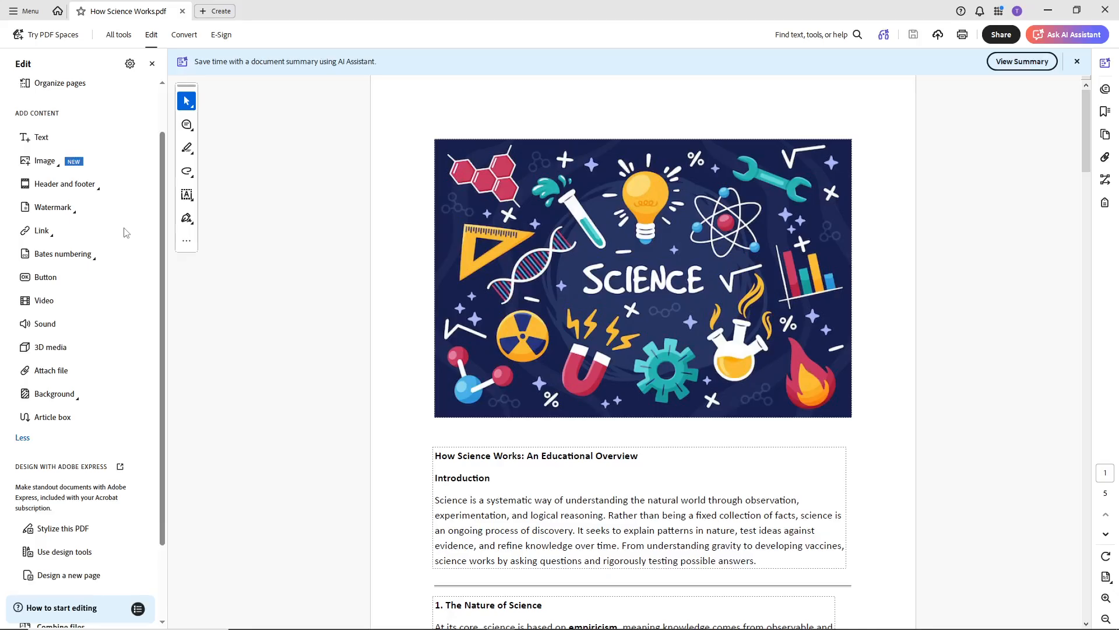
left_click(51, 213)
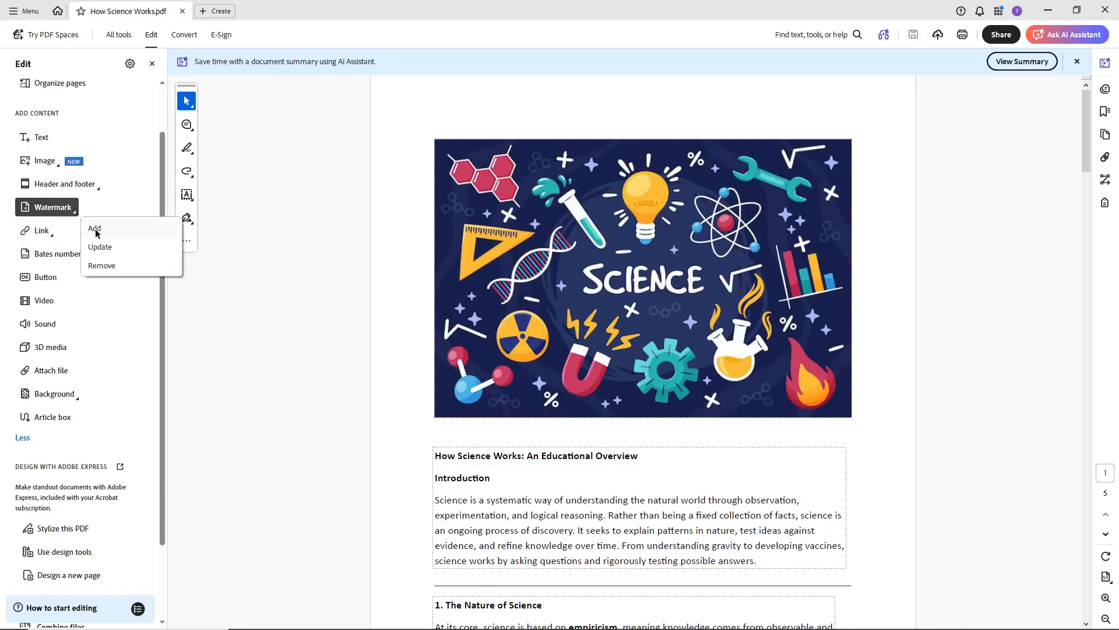
left_click(96, 228)
left_click_drag(582, 138, 661, 105)
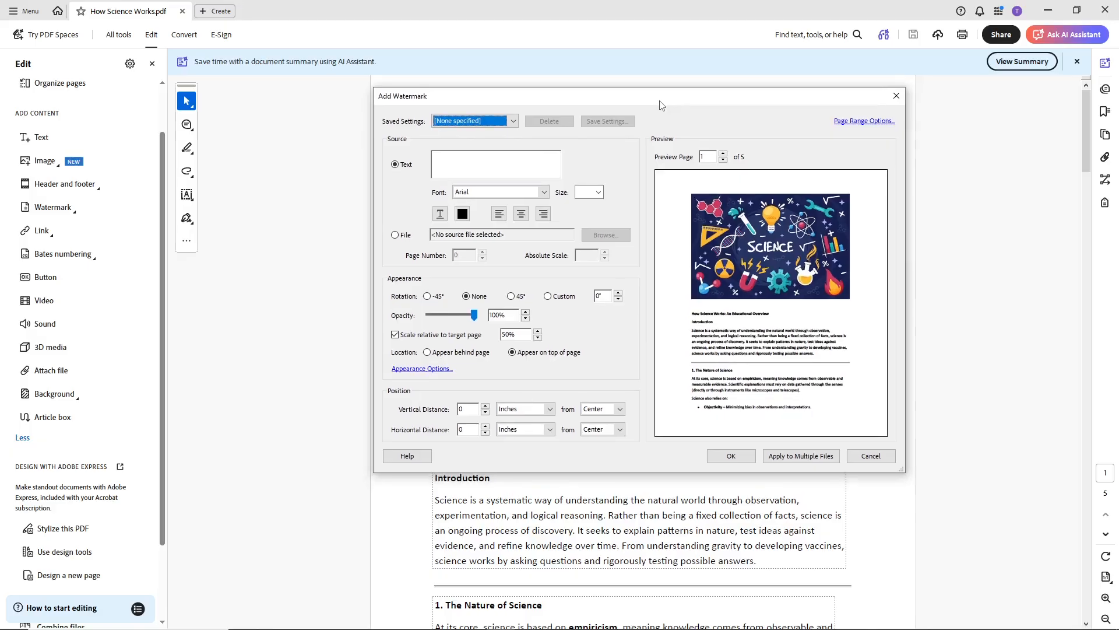
left_click(459, 163)
type("D")
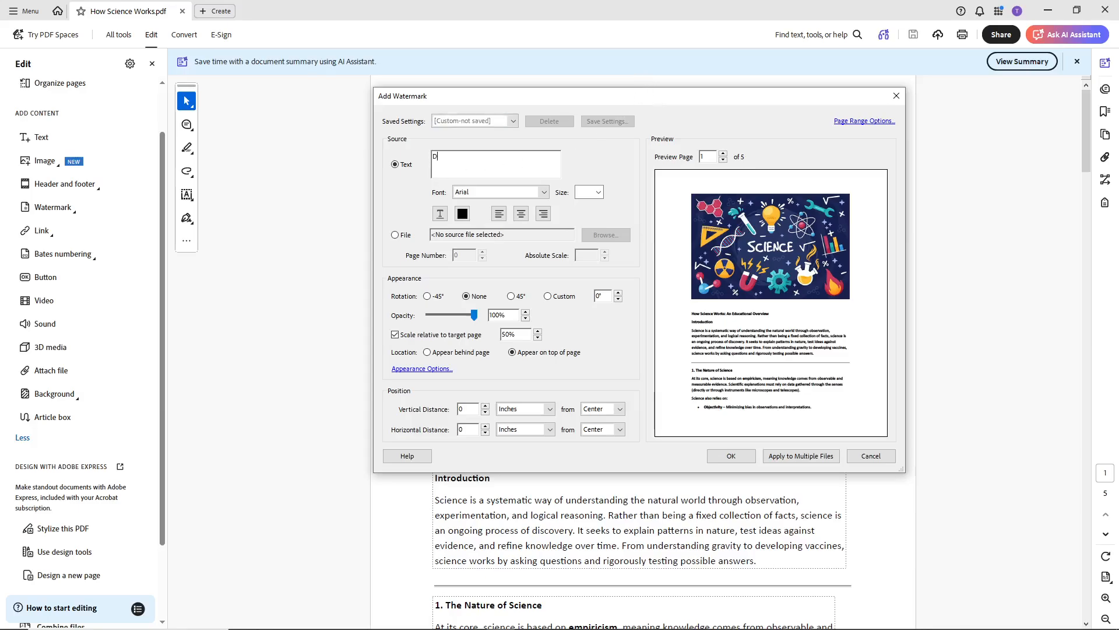
type("O NOT COPY")
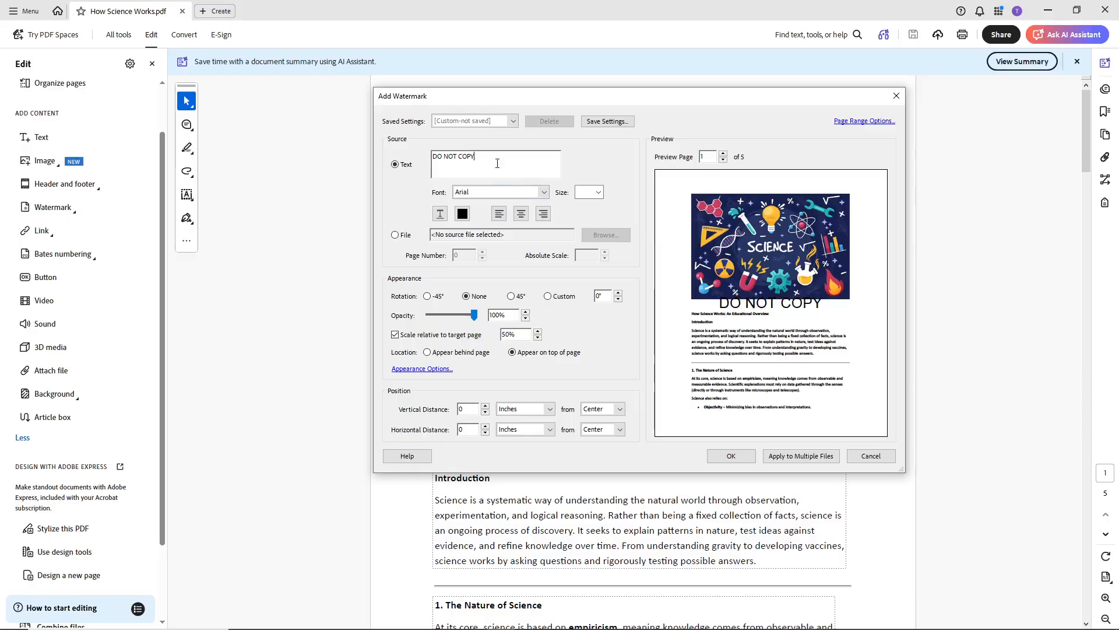
- Format the watermark text in Arial Narrow Bold, size 72, with a red colour
left_click(543, 196)
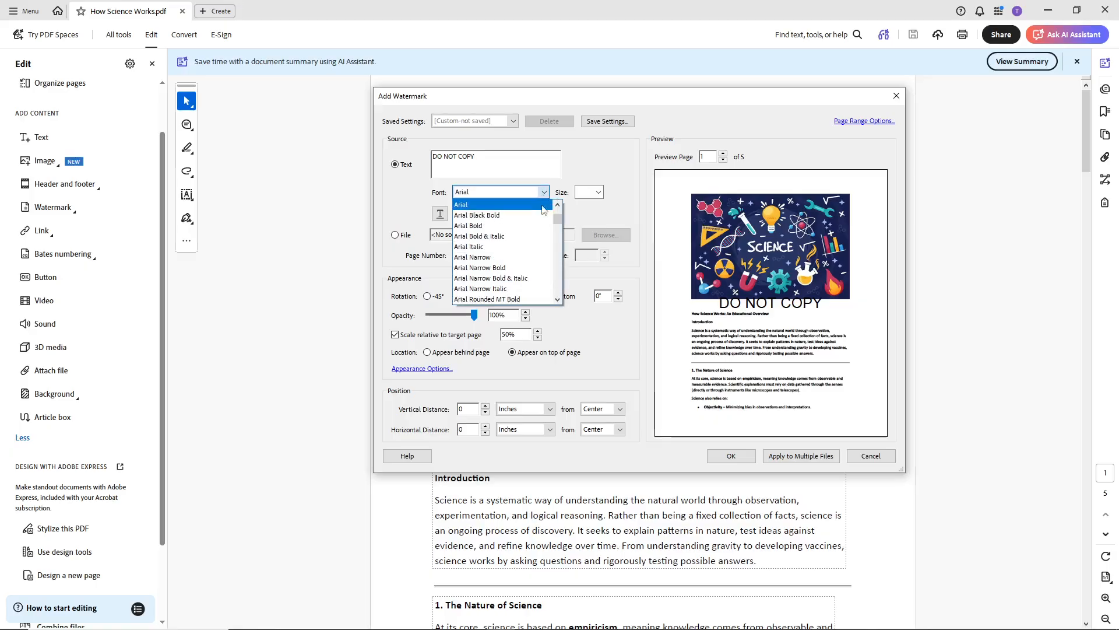
left_click(515, 268)
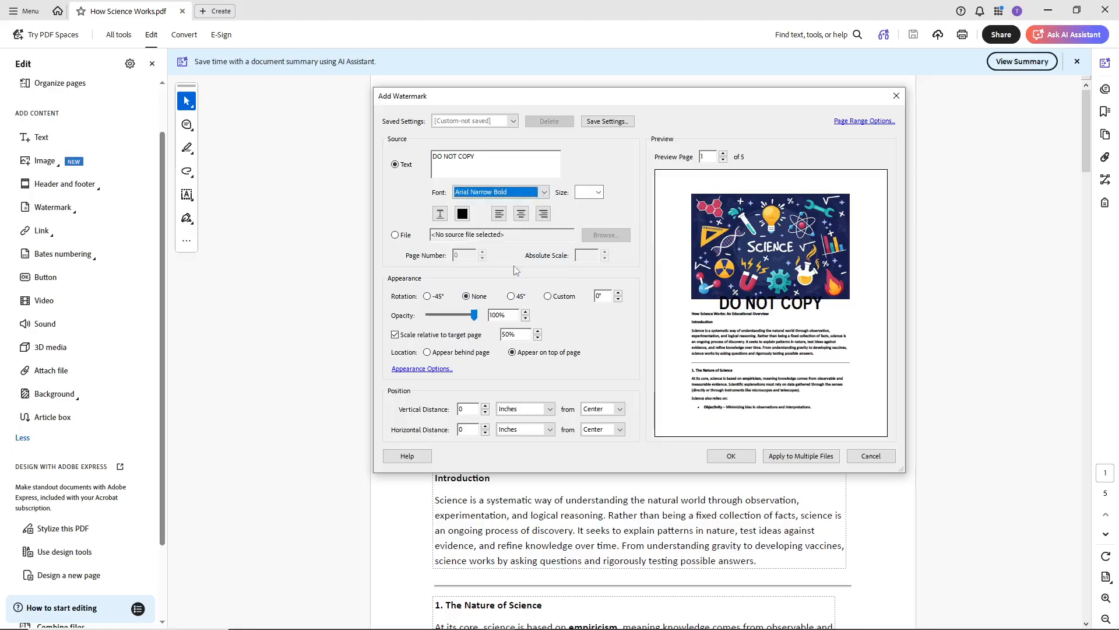
left_click(600, 194)
scroll(586, 291, "down", 2)
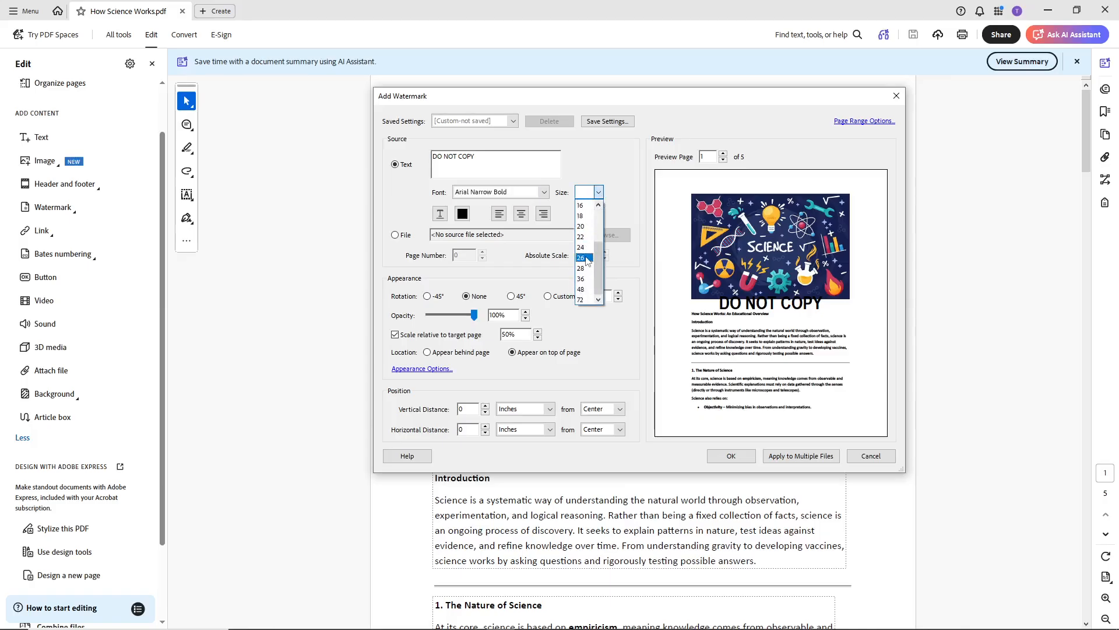
left_click(585, 301)
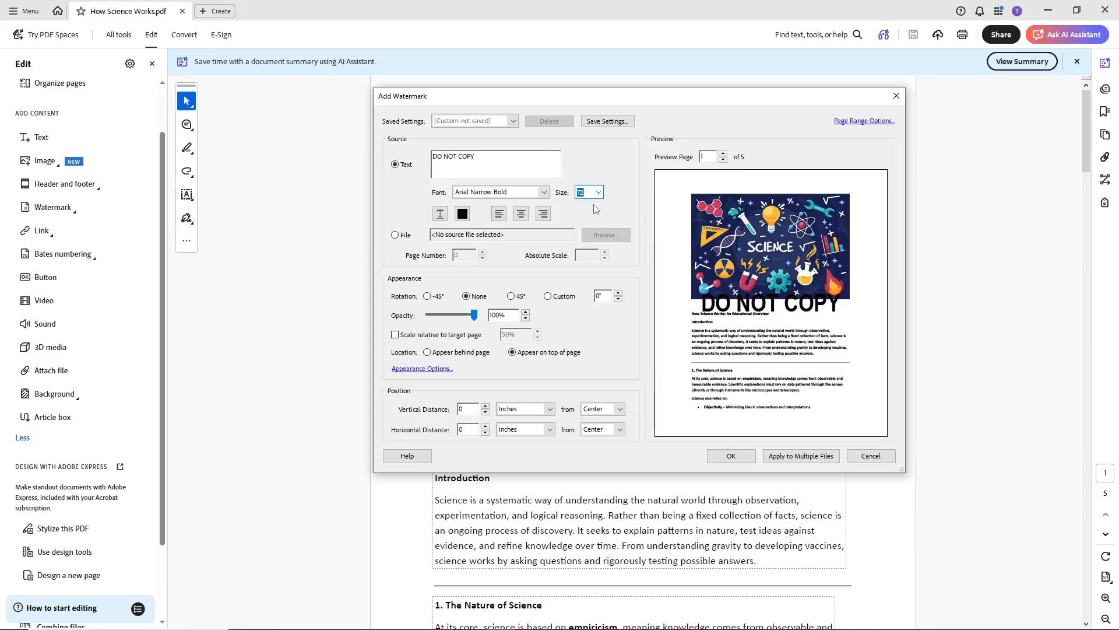
left_click(463, 215)
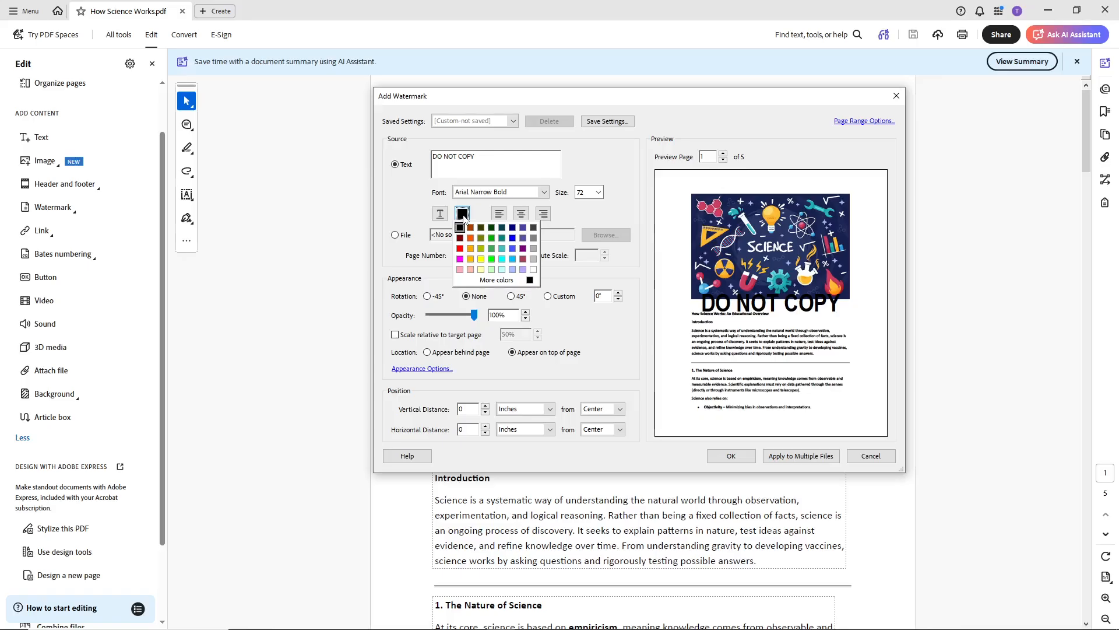
left_click(460, 249)
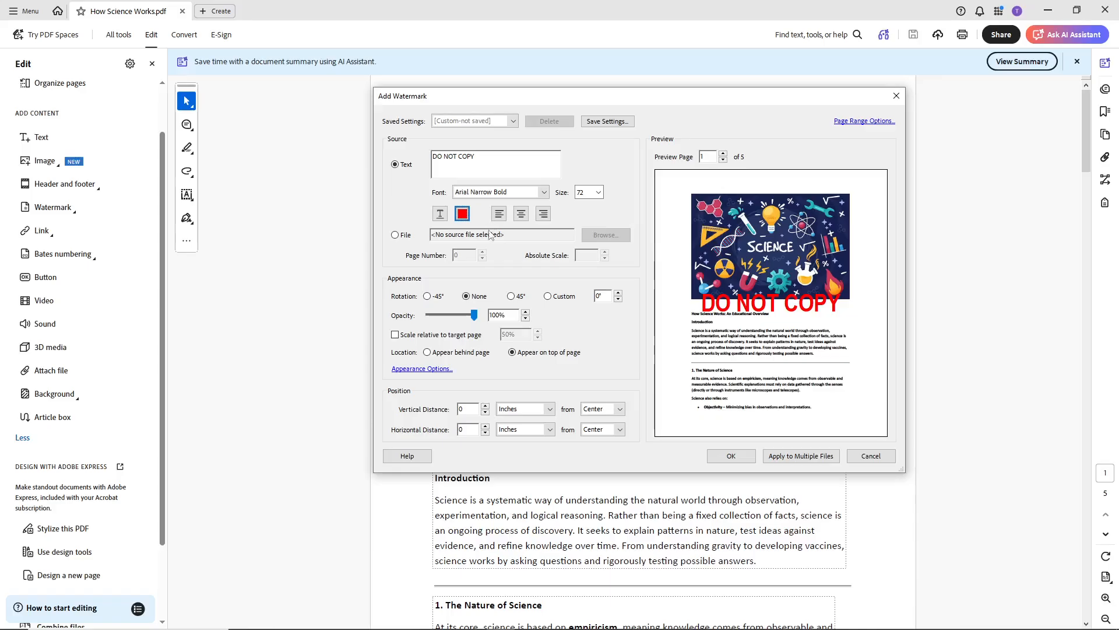
- Set the watermark's rotation to a custom angle of 54°
left_click(428, 297)
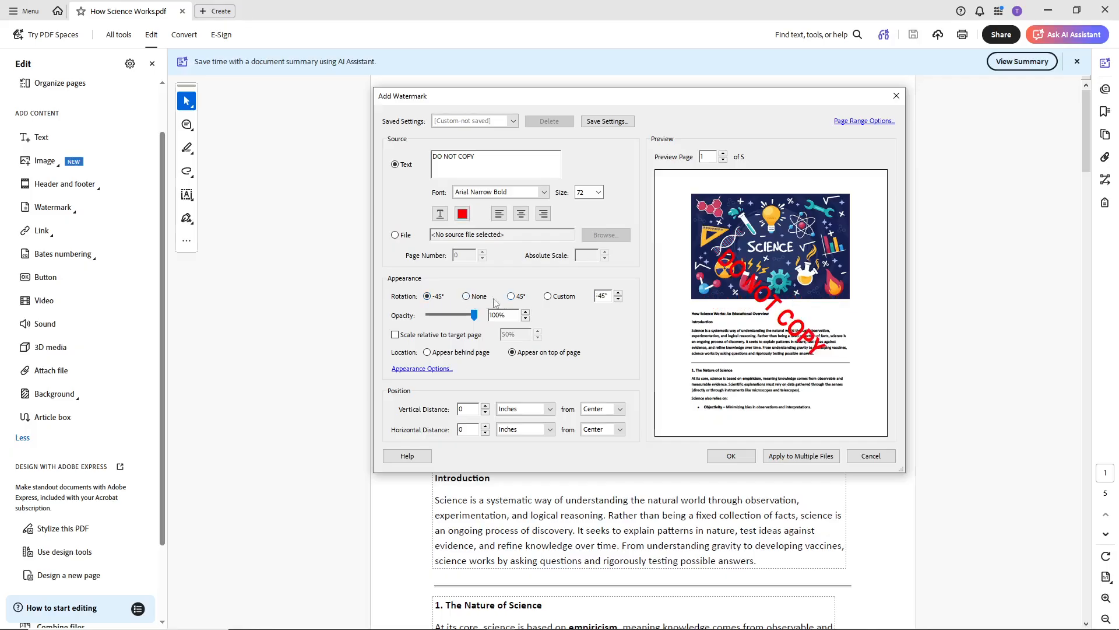
left_click(512, 297)
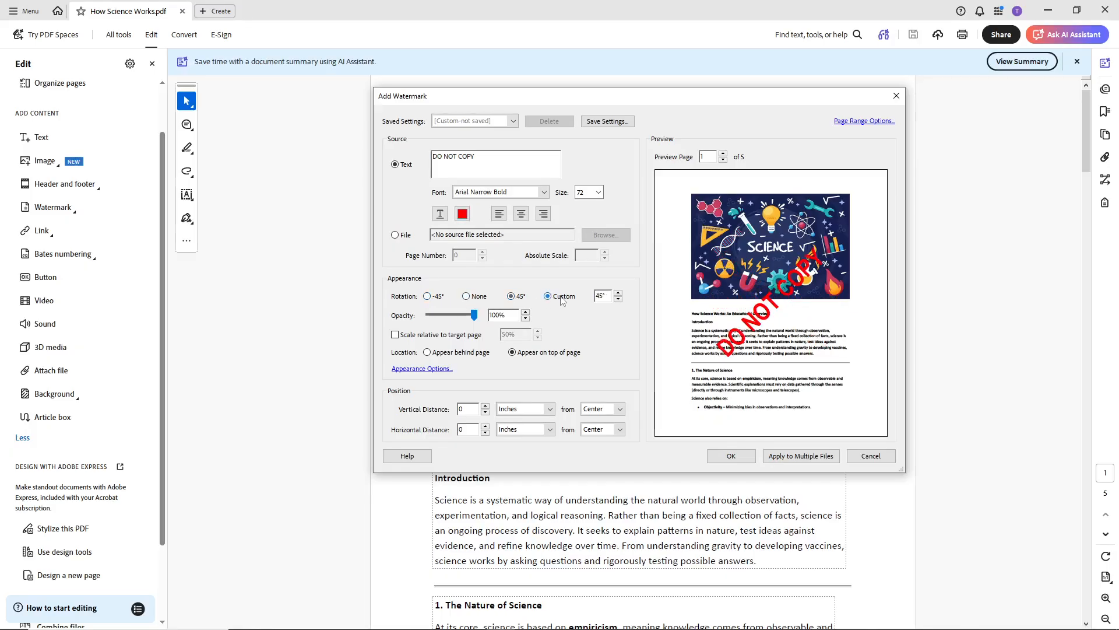
left_click(561, 298)
left_click(618, 294)
left_click(618, 294)
left_click(618, 294)
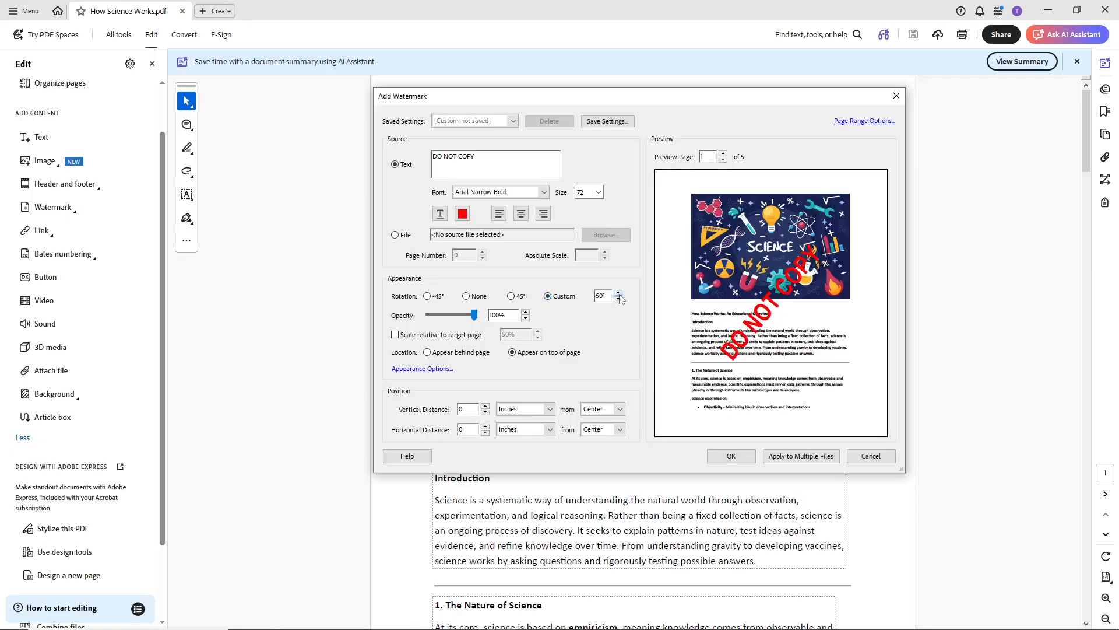
left_click(618, 294)
left_click(618, 294)
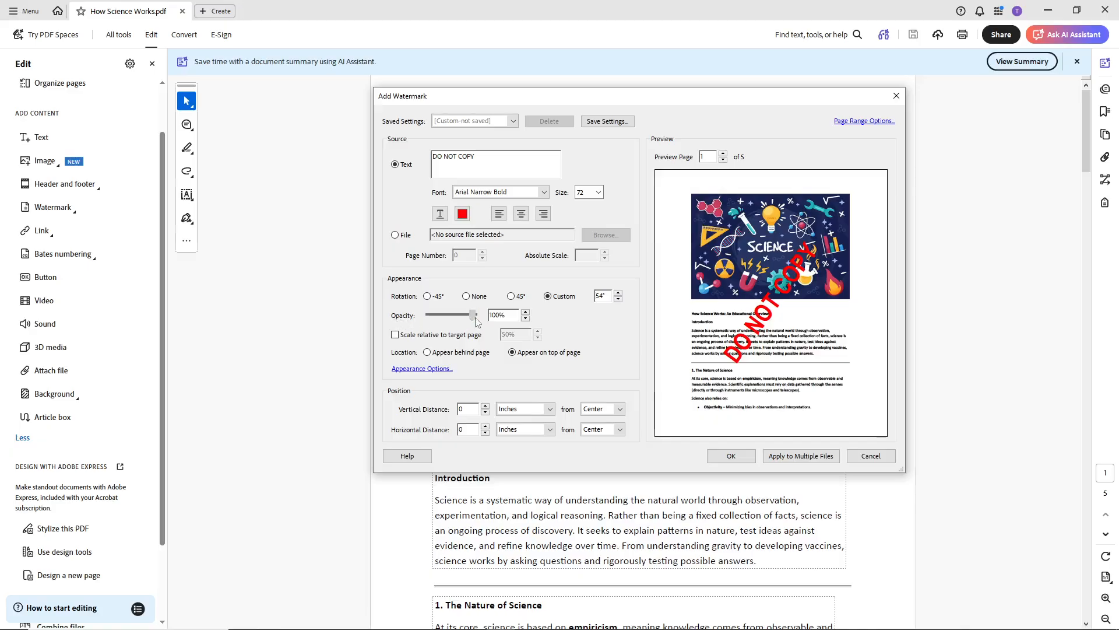
- Reduce the watermark's opacity to 40% and apply it to all pages of the document
left_click_drag(476, 321, 448, 320)
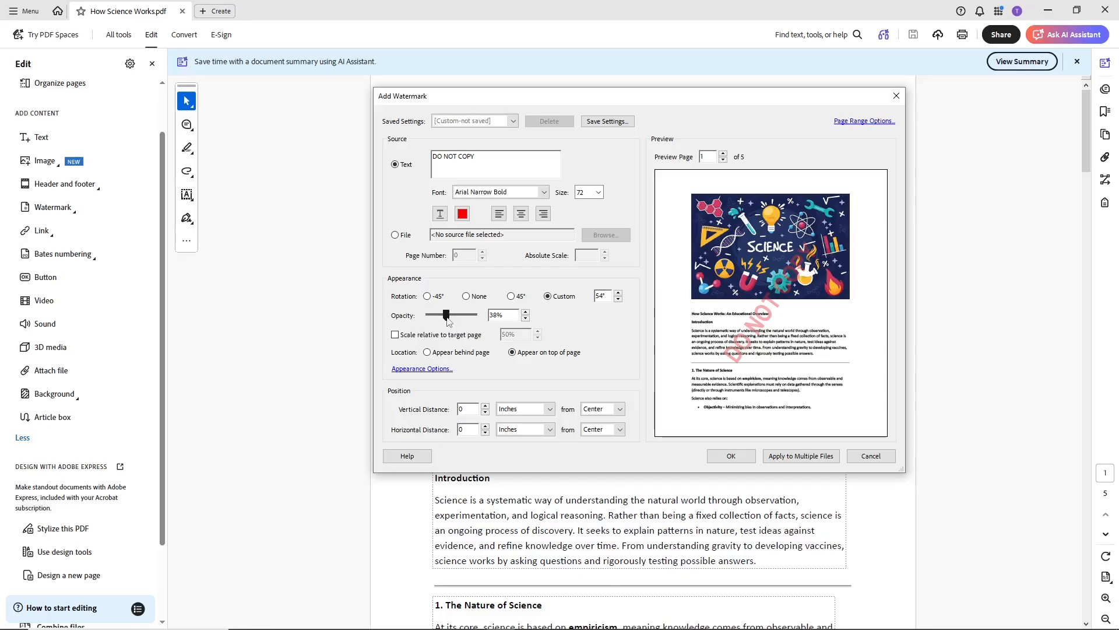
left_click_drag(447, 319, 447, 320)
left_click(861, 121)
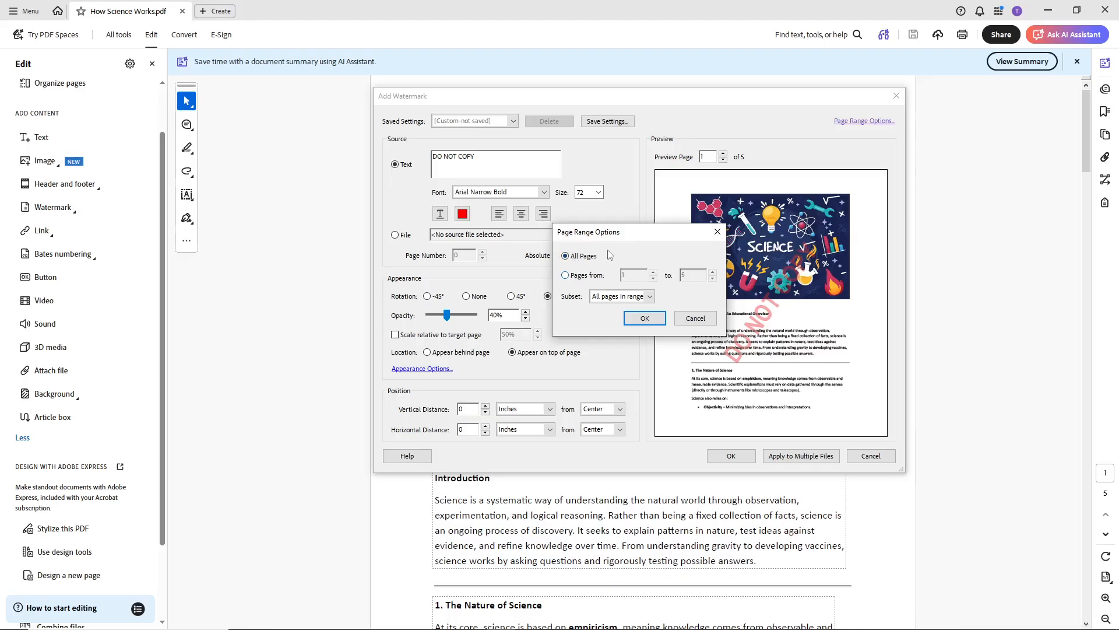
left_click(643, 318)
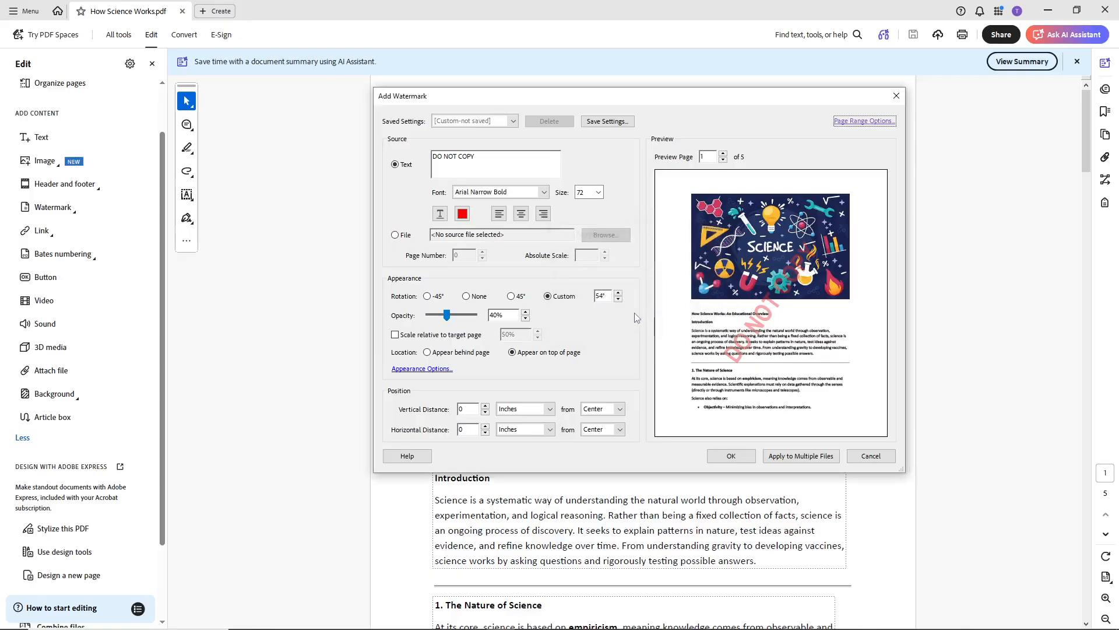
left_click(732, 457)
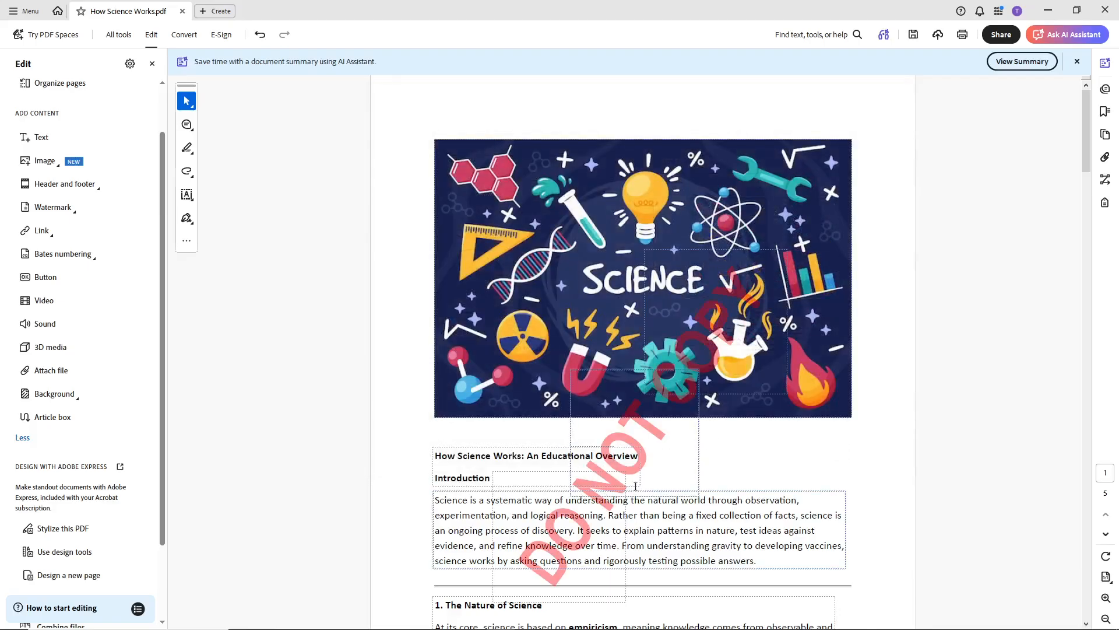
- Examine how the watermark looks on the first pages of the document
scroll(623, 363, "down", 8)
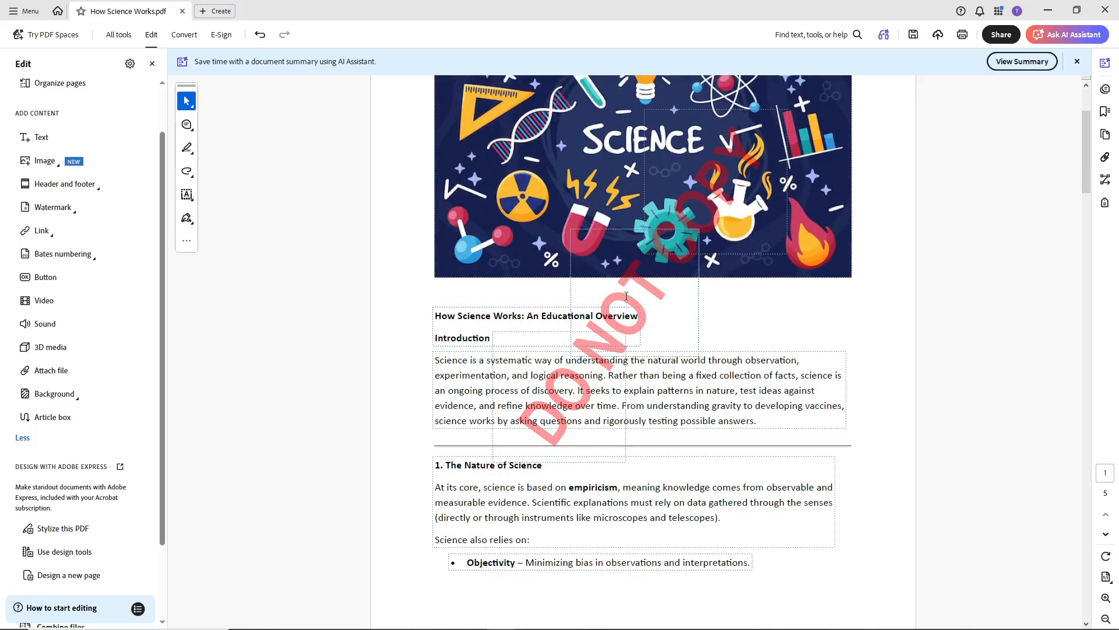
scroll(657, 367, "down", 3)
scroll(657, 367, "down", 3)
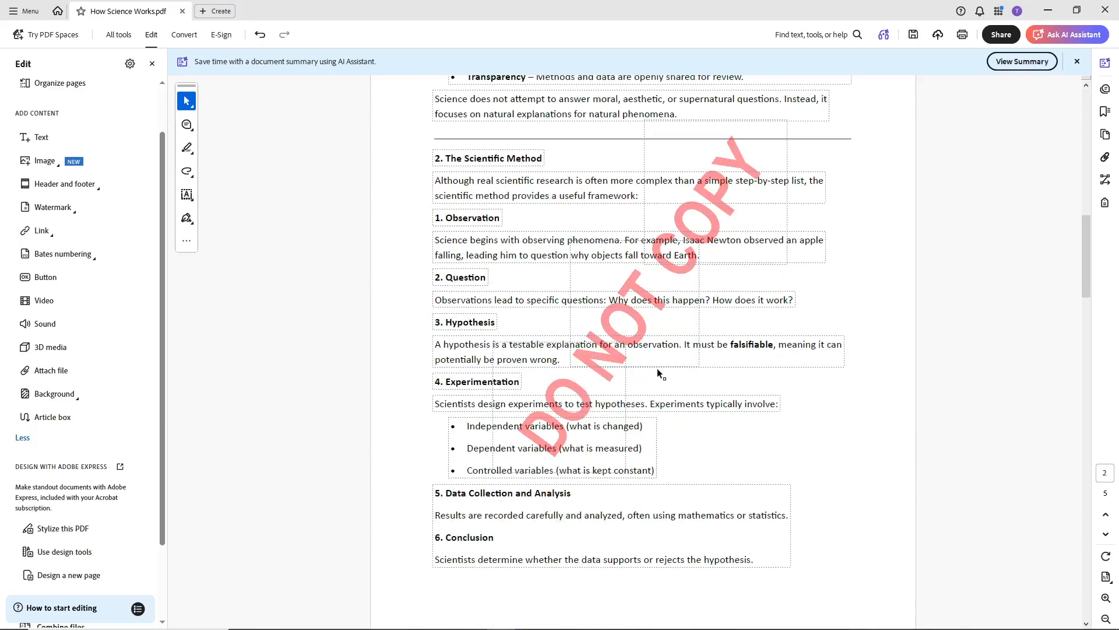
scroll(657, 367, "up", 2)
scroll(657, 367, "up", 10)
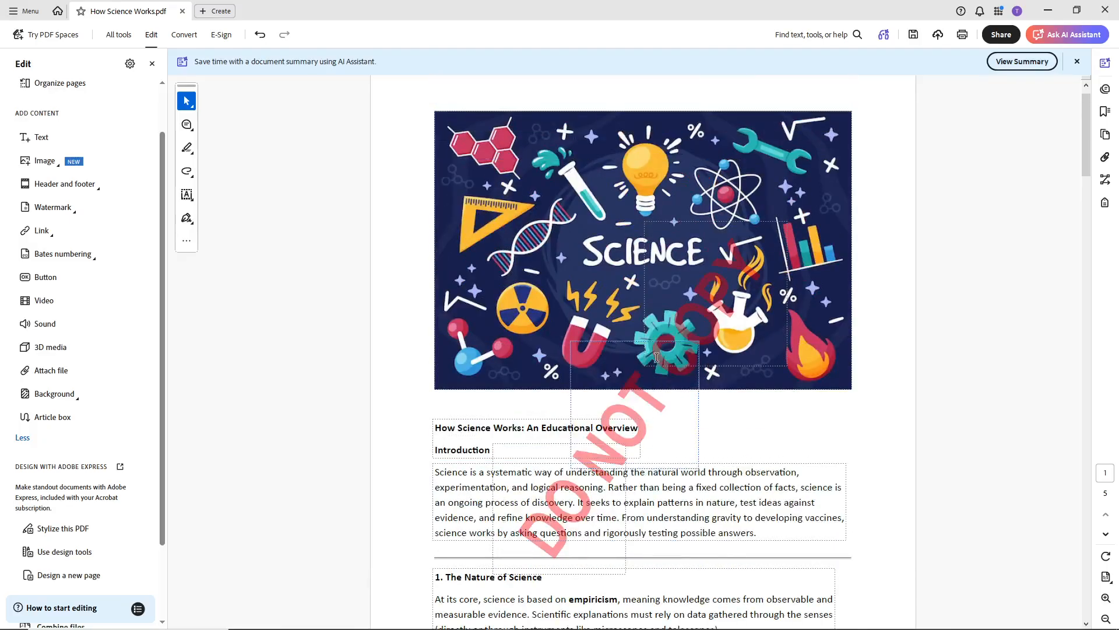
scroll(657, 354, "down", 20)
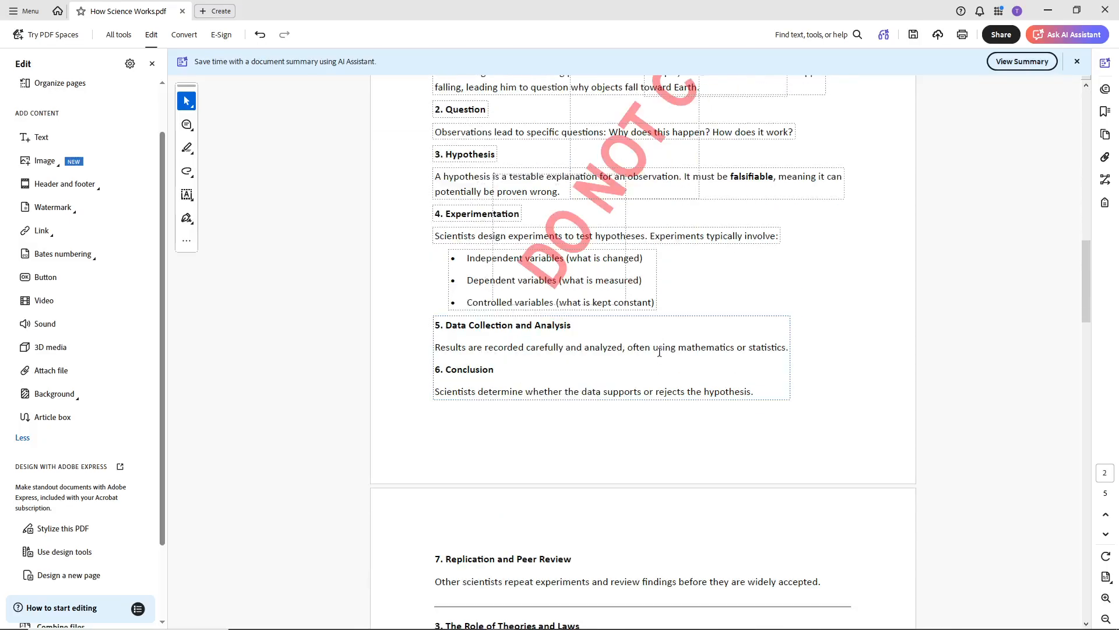
scroll(659, 352, "up", 10)
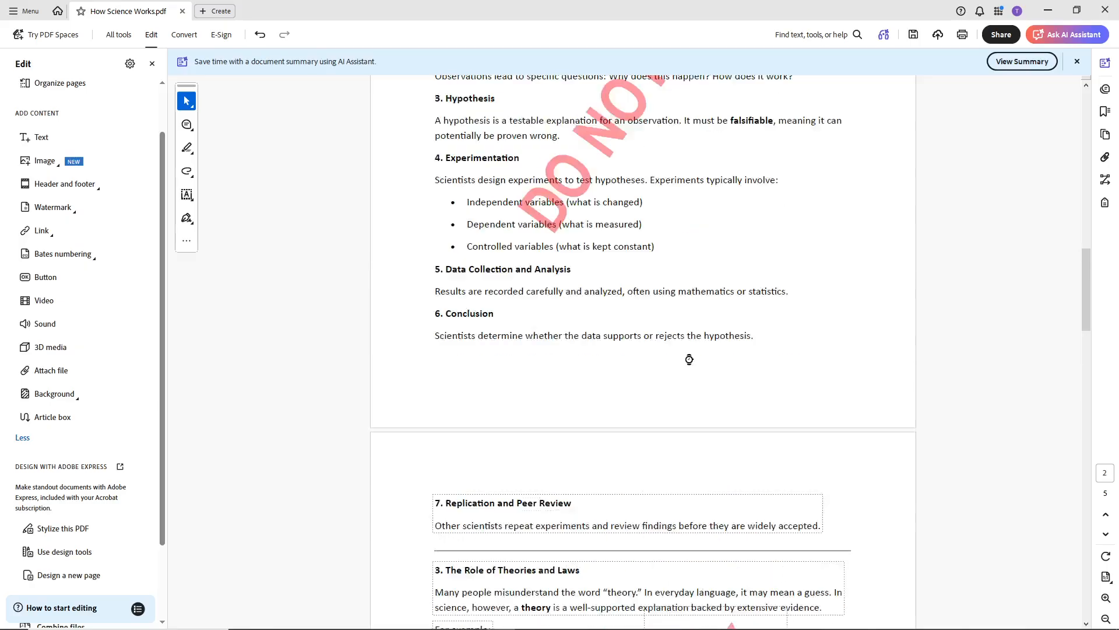
scroll(693, 346, "up", 10)
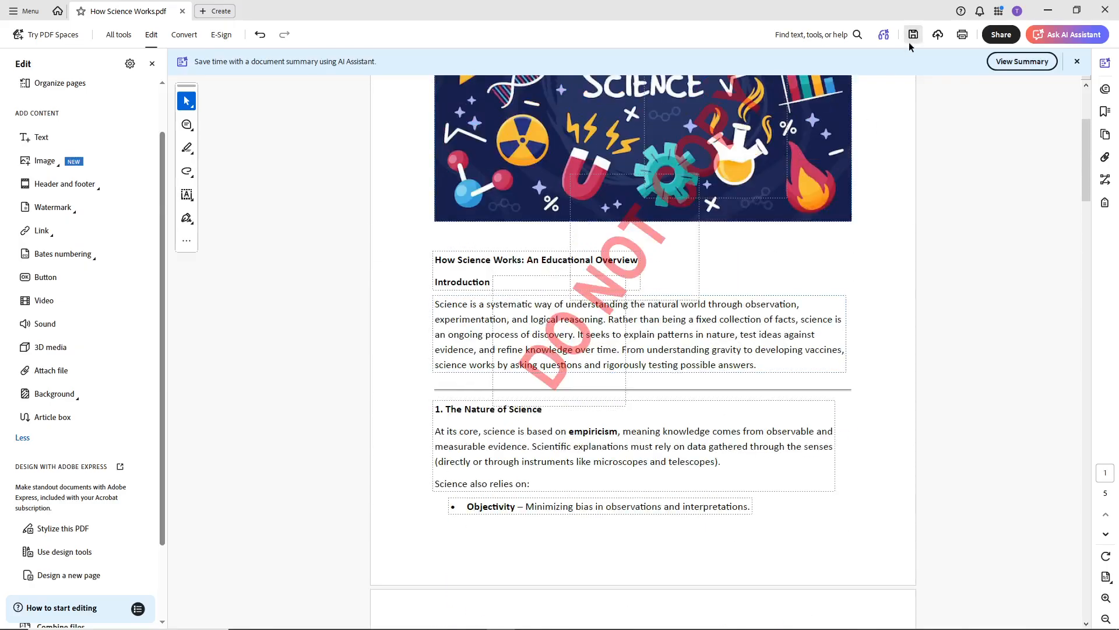